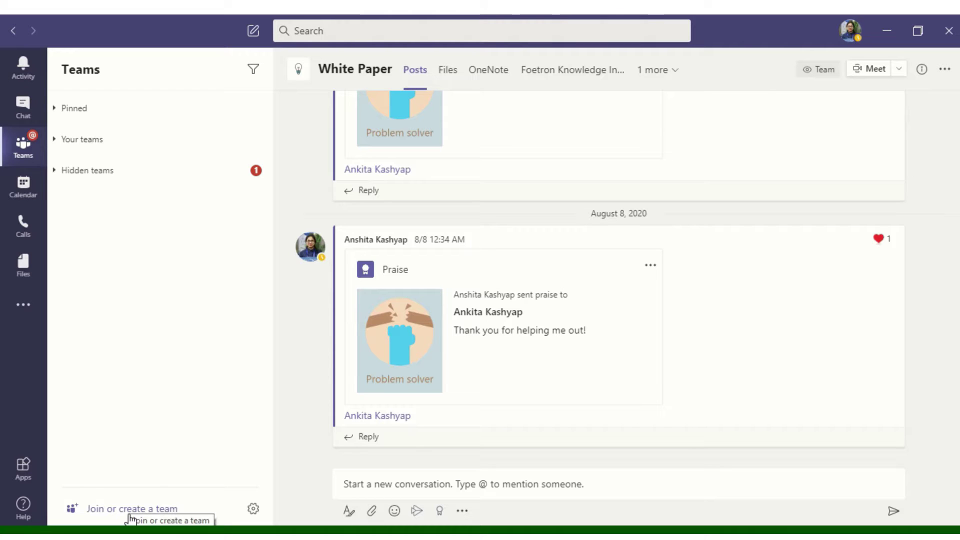
# Step: Begin creating a team from an existing group, choosing Foetron Knowledge Innovation
pyautogui.click(131, 509)
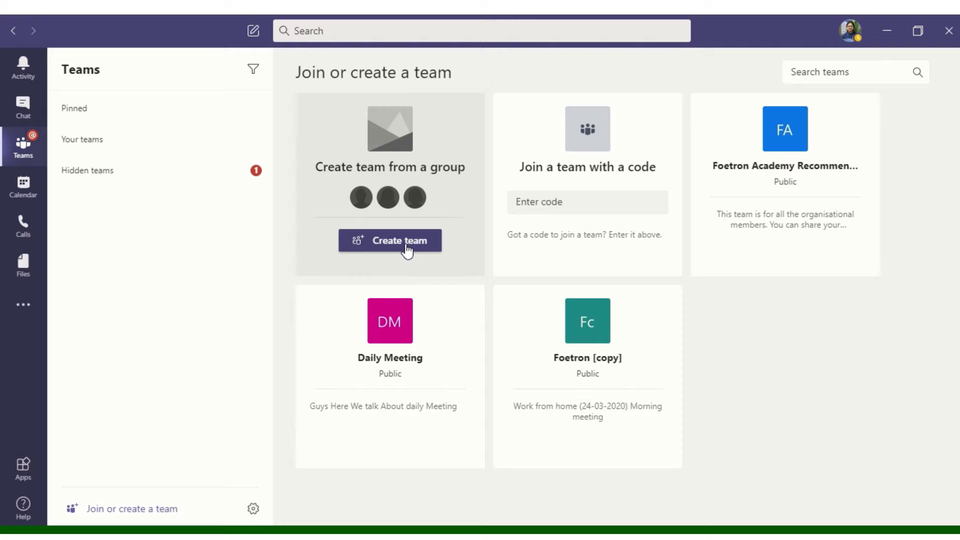
pyautogui.click(406, 244)
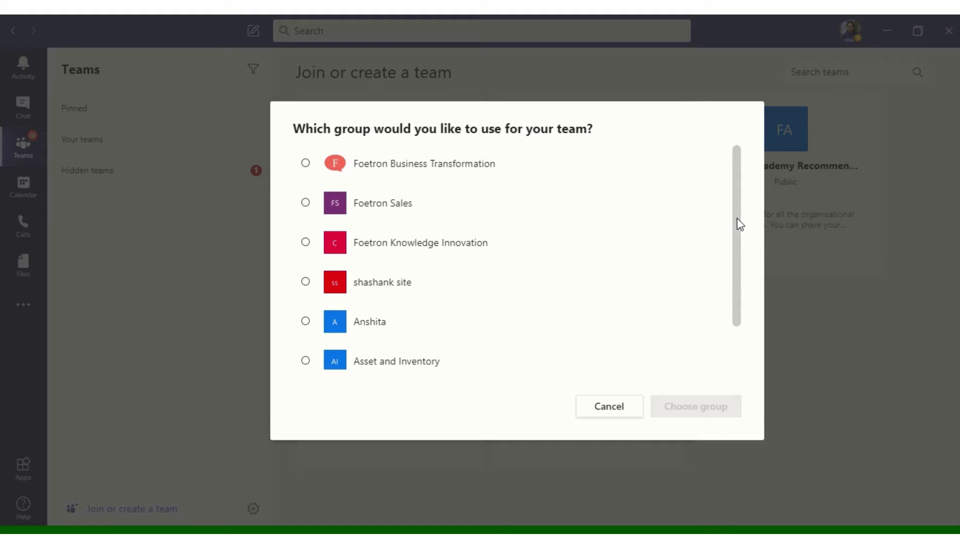
pyautogui.moveTo(738, 224)
pyautogui.mouseDown()
pyautogui.moveTo(733, 324)
pyautogui.moveTo(725, 187)
pyautogui.mouseUp()
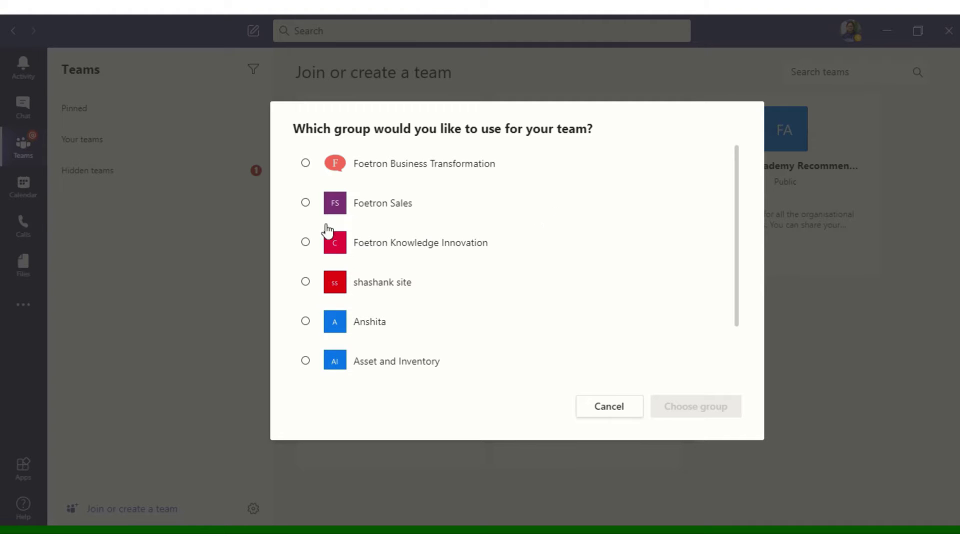
pyautogui.click(306, 244)
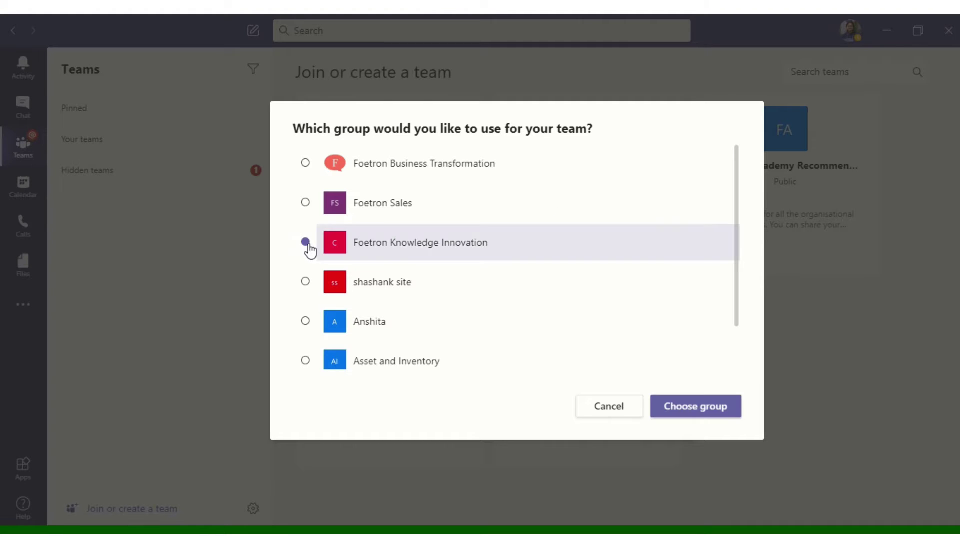
# Step: Create the team from Foetron Knowledge Innovation and expand Your teams in the sidebar
pyautogui.click(718, 412)
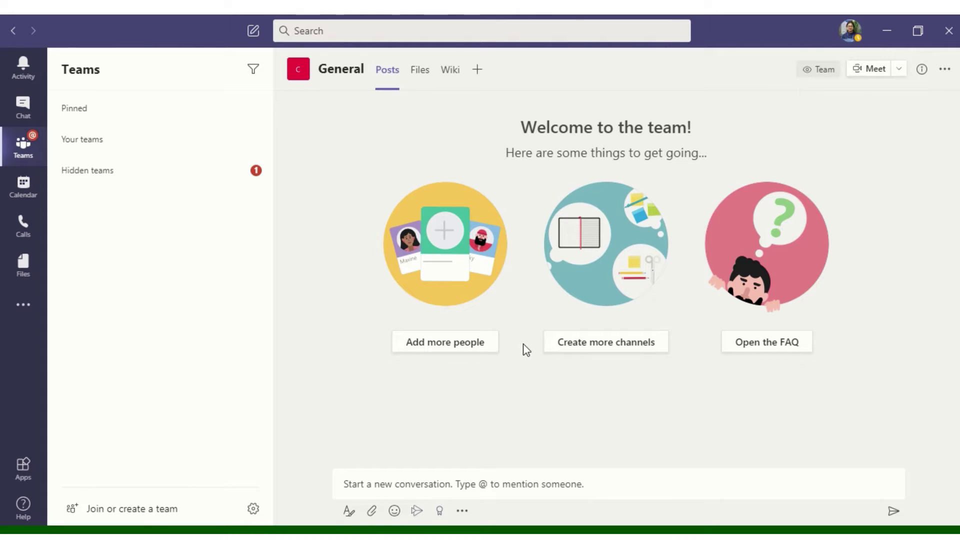
pyautogui.moveTo(131, 122)
pyautogui.click(55, 141)
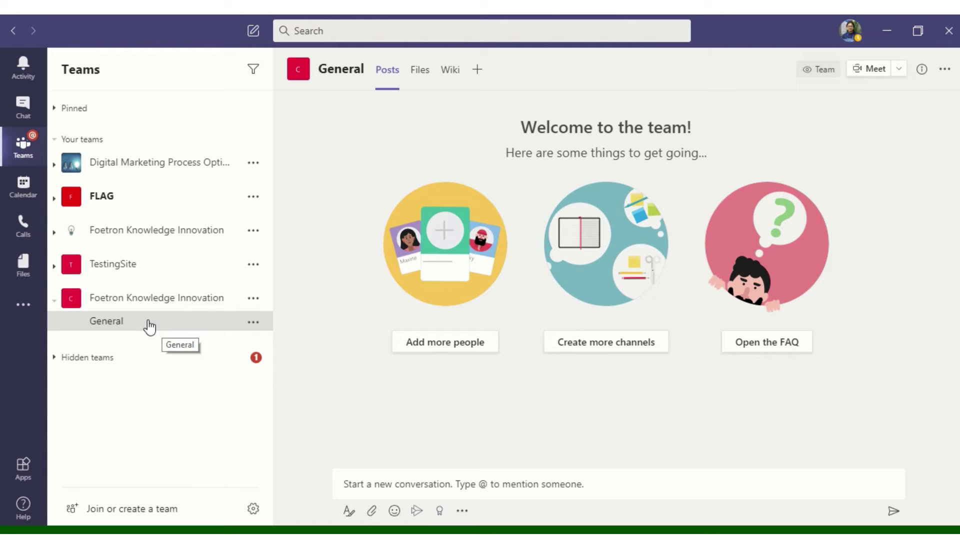
# Step: Open the More options menu for the new Foetron Knowledge Innovation team
pyautogui.click(254, 298)
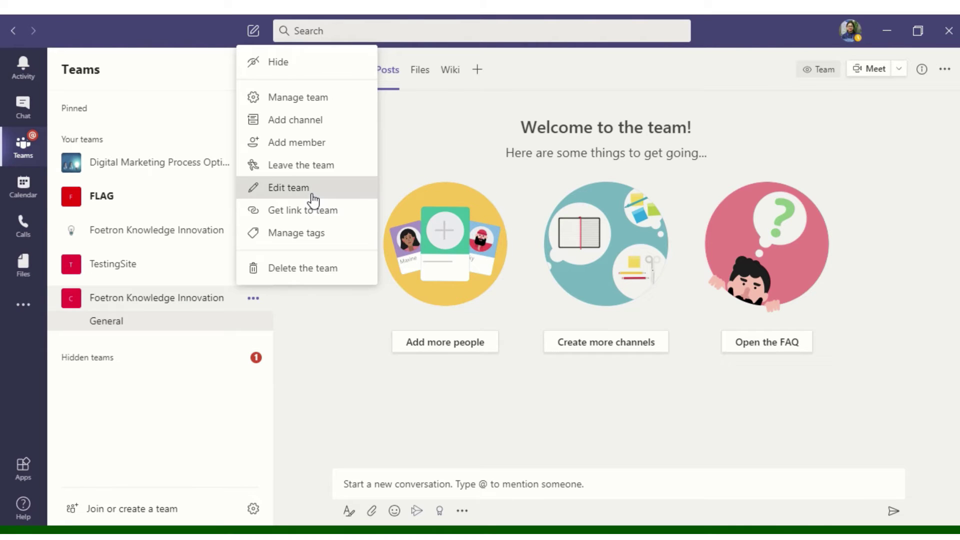
# Step: Replace the name with Foetron Academy Team and the CloudDemo description with Foetron Academy discussion
pyautogui.click(312, 191)
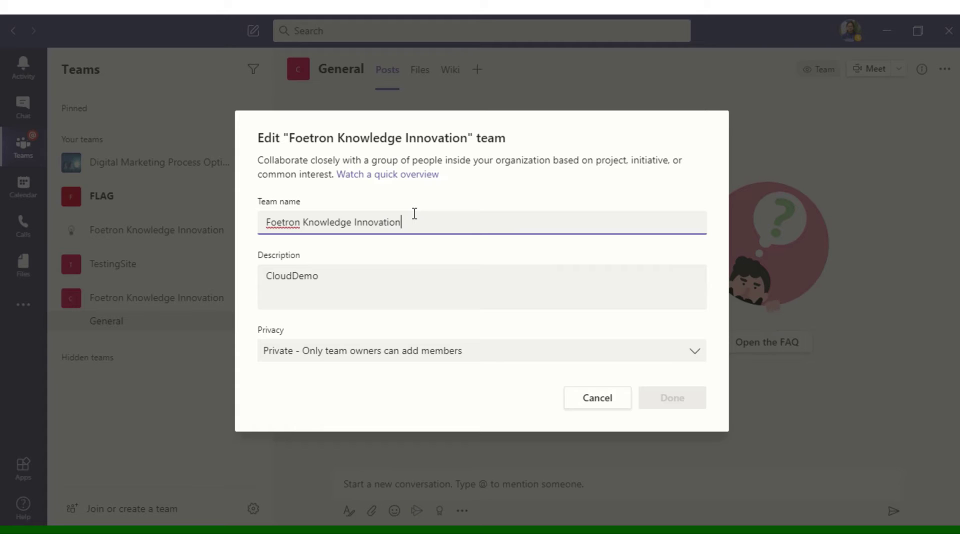
pyautogui.press('BackSpace')
pyautogui.press('BackSpace')
pyautogui.press('BackSpace')
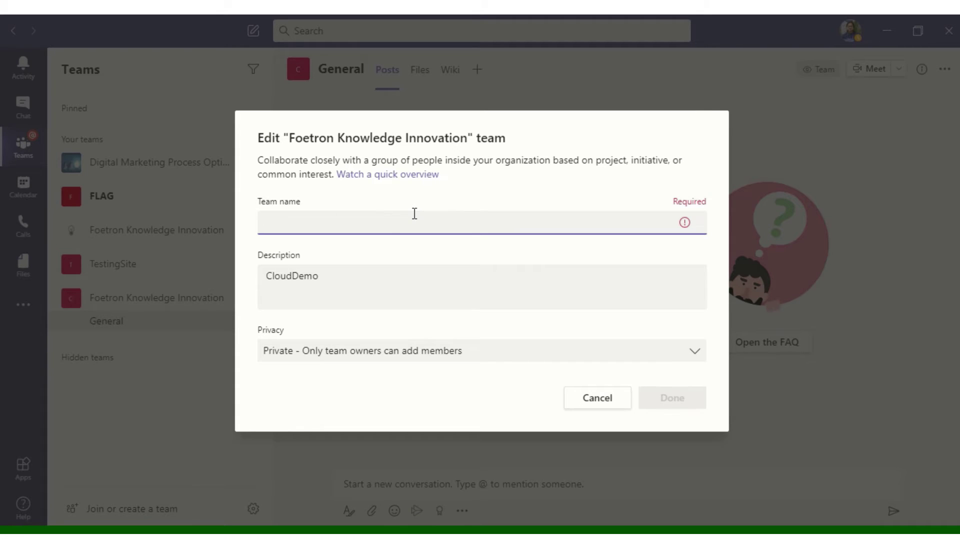
pyautogui.write('Foetron ')
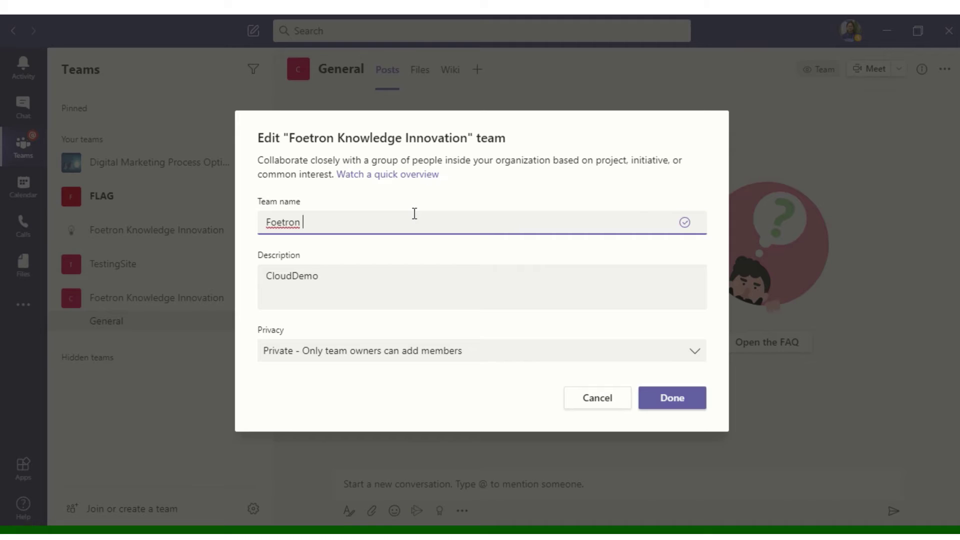
pyautogui.write('Acade')
pyautogui.write('my ')
pyautogui.write('Team')
pyautogui.click(365, 276)
pyautogui.press('BackSpace')
pyautogui.press('BackSpace')
pyautogui.press('BackSpace')
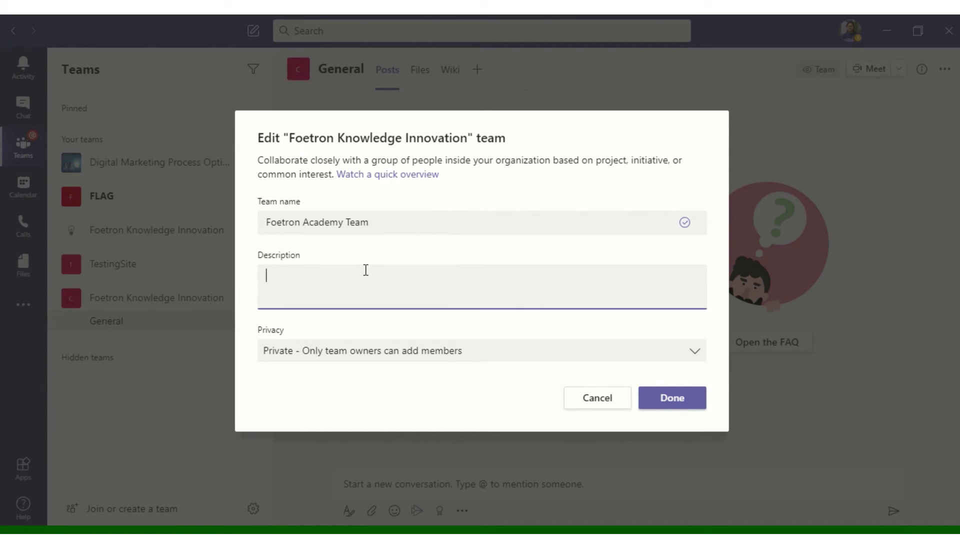
pyautogui.write('Fo')
pyautogui.write('etron ')
pyautogui.write('Ac')
pyautogui.write('ademy')
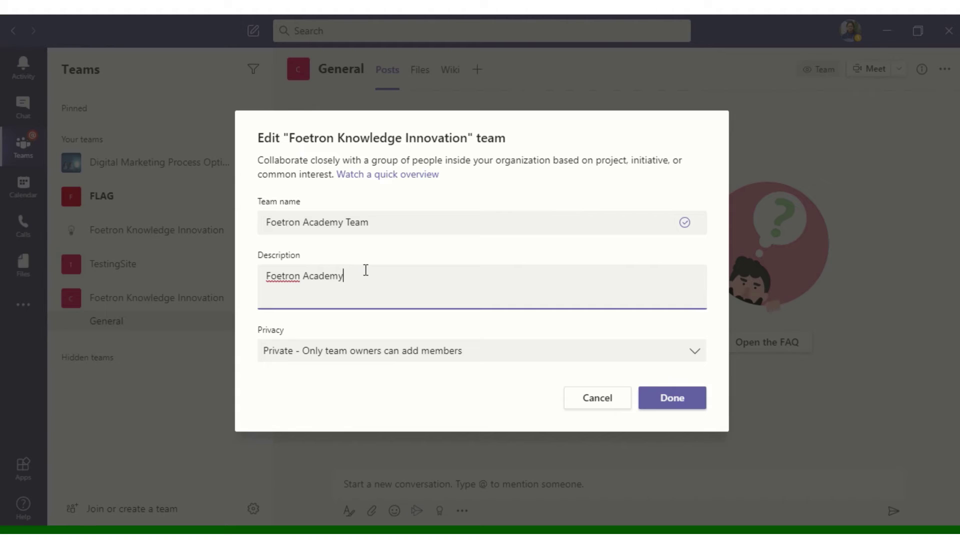
pyautogui.write(' k')
pyautogui.press('BackSpace')
pyautogui.write('d')
pyautogui.write('iscust')
pyautogui.write('sio')
pyautogui.write('n')
# Step: Keep privacy as Private (only owners add members) and save the Foetron Academy Team edits
pyautogui.click(379, 352)
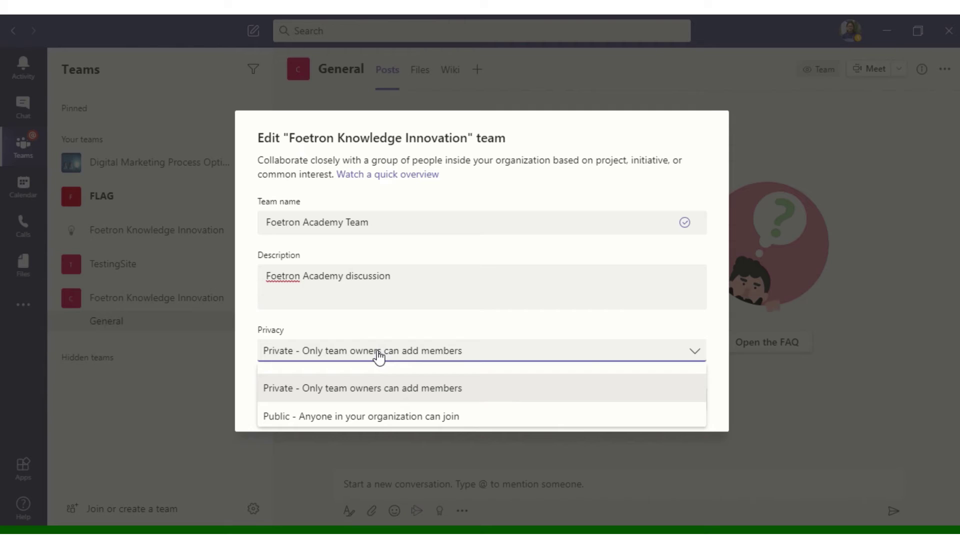
pyautogui.moveTo(361, 402)
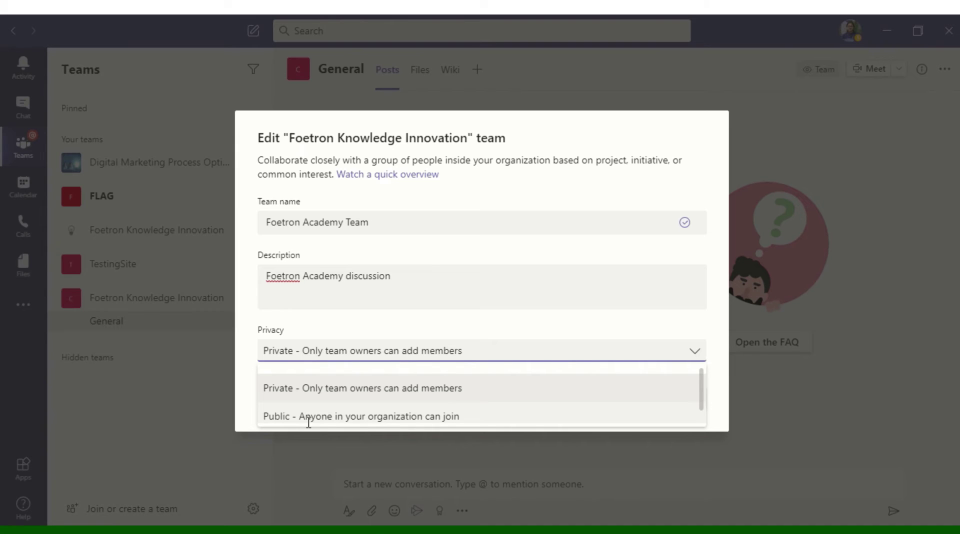
pyautogui.click(325, 390)
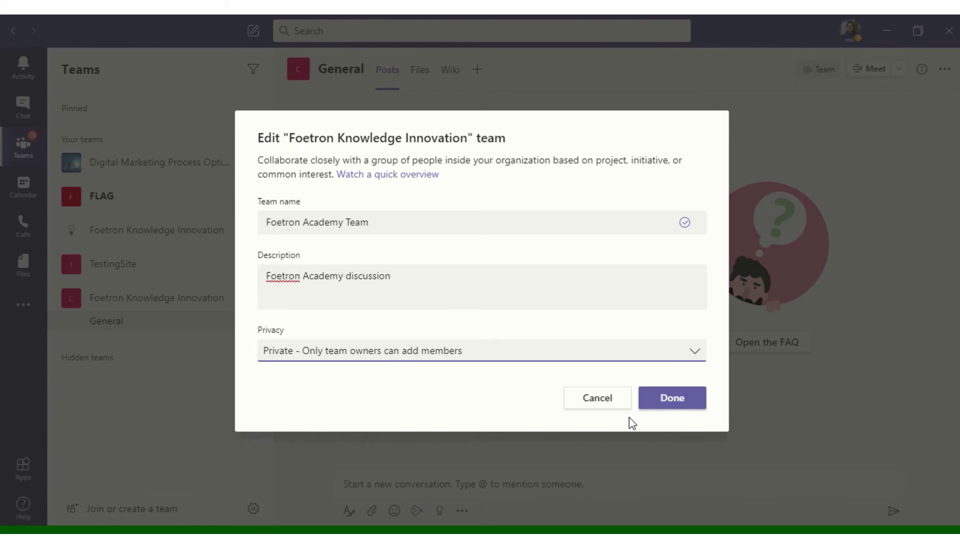
pyautogui.click(672, 398)
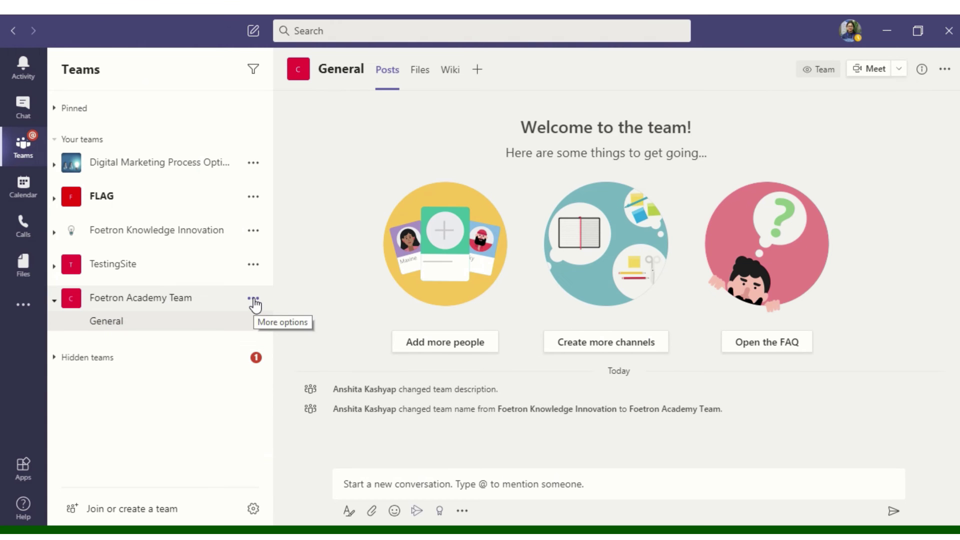
# Step: Choose to delete Foetron Academy Team from its More options menu
pyautogui.click(254, 298)
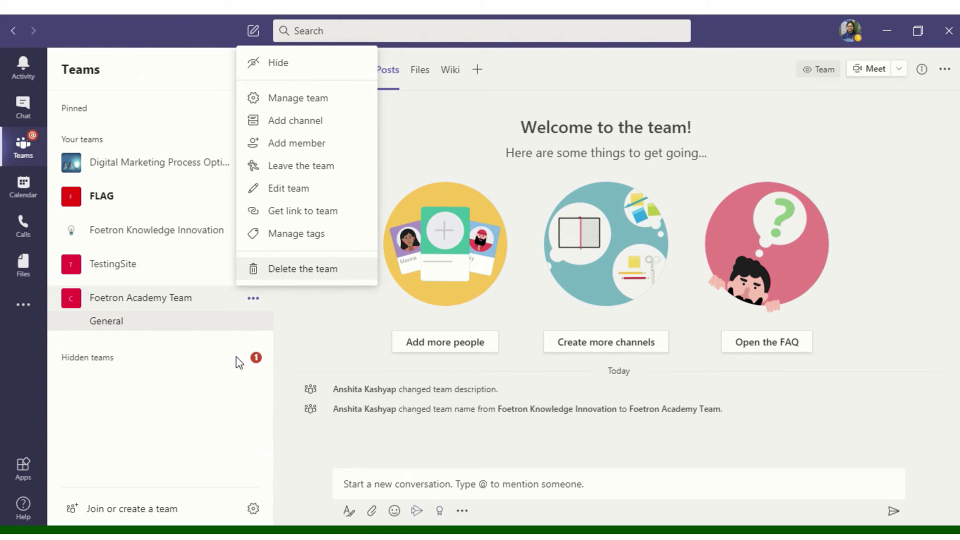
pyautogui.click(299, 270)
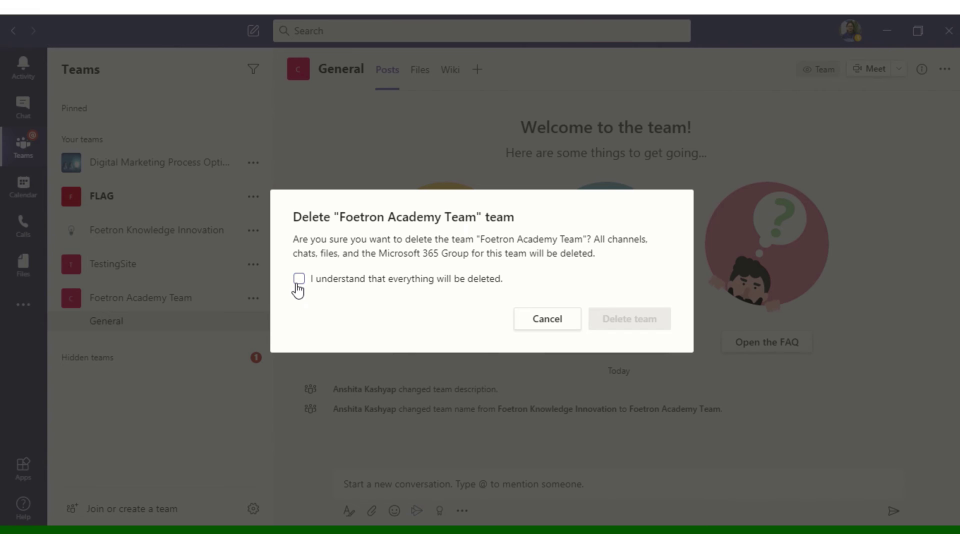
# Step: Acknowledge everything will be deleted and confirm deleting Foetron Academy Team
pyautogui.click(298, 279)
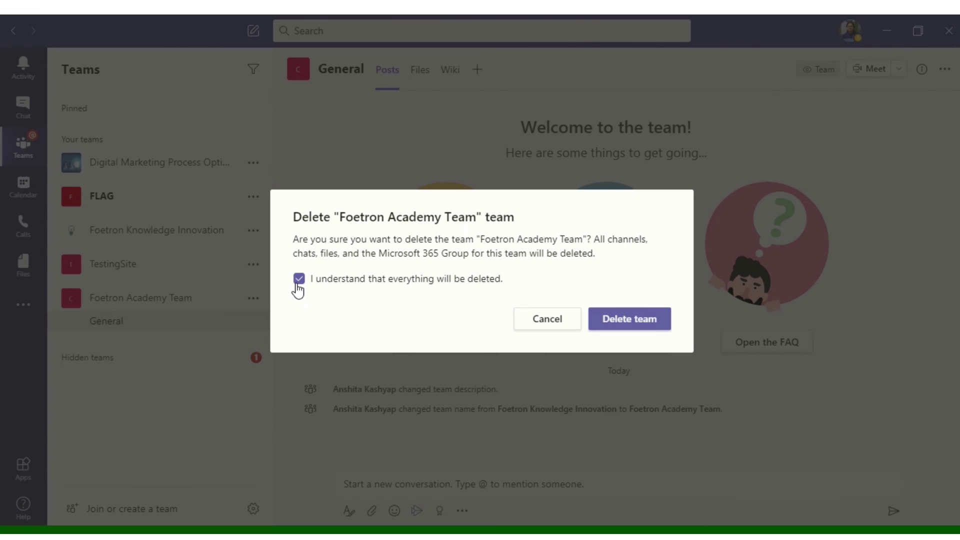
pyautogui.click(629, 318)
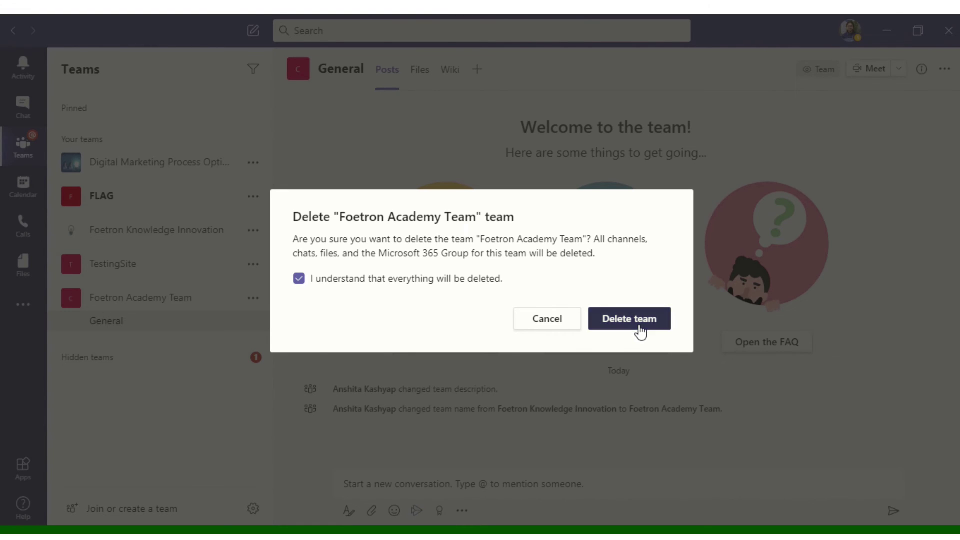